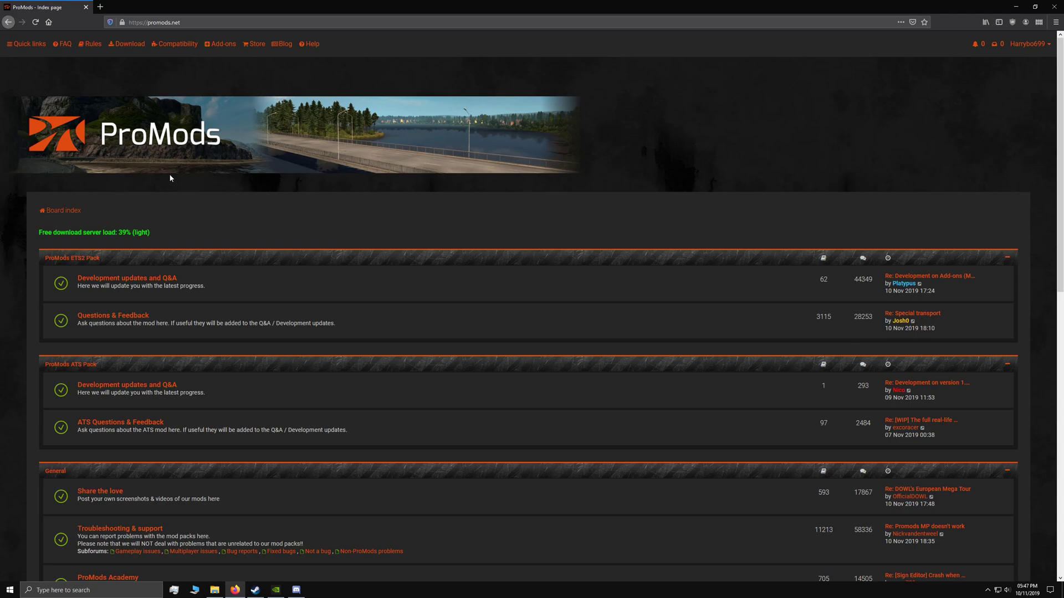
Open the Download guide in English to reach step 1, 'Generate your def file'.
click(127, 44)
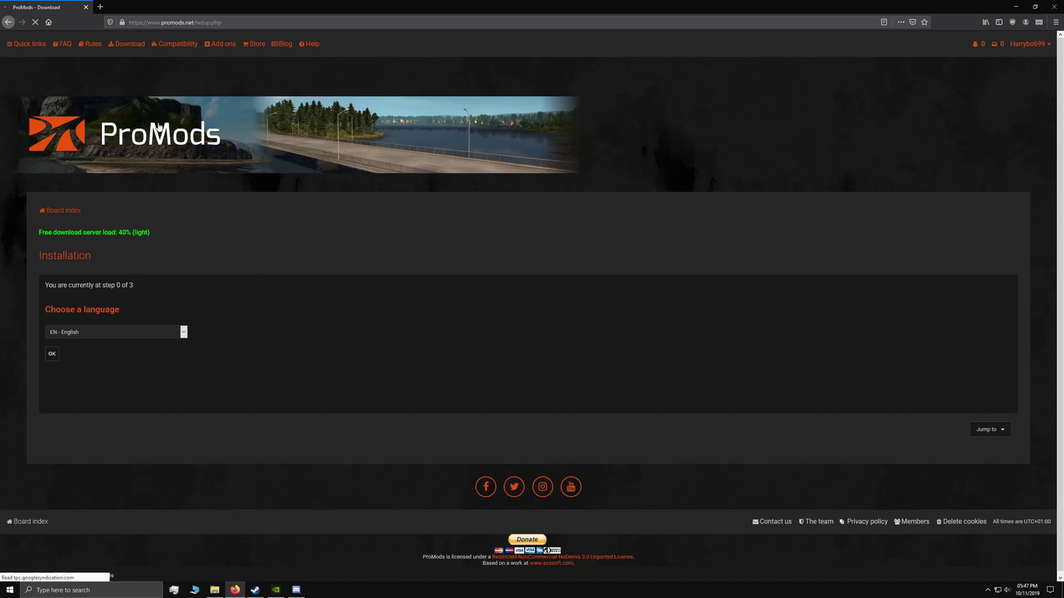
click(55, 354)
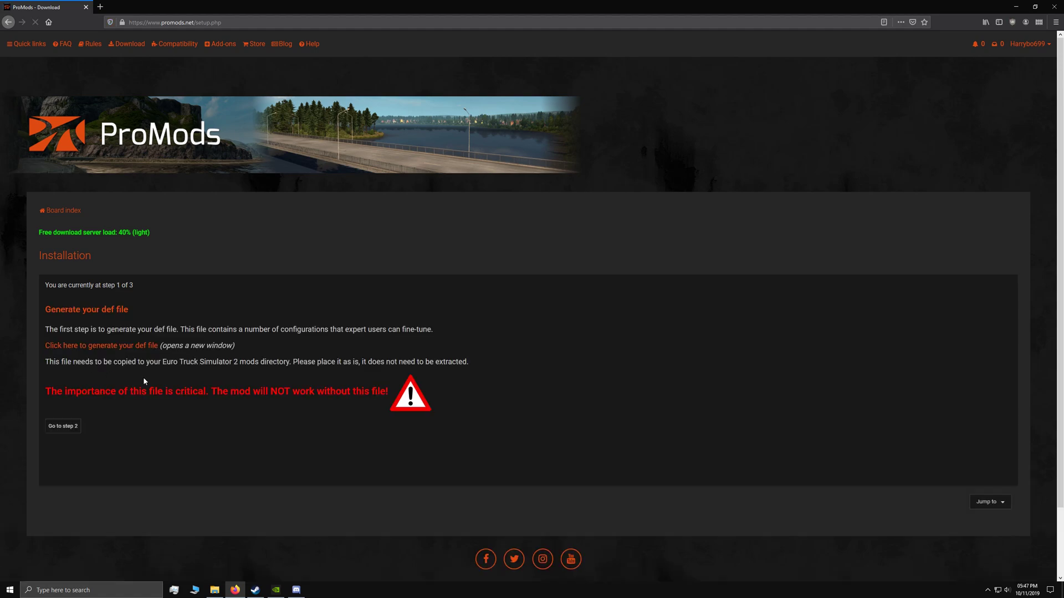
Open the def file generator and enable the Special Transport DLC option.
click(140, 344)
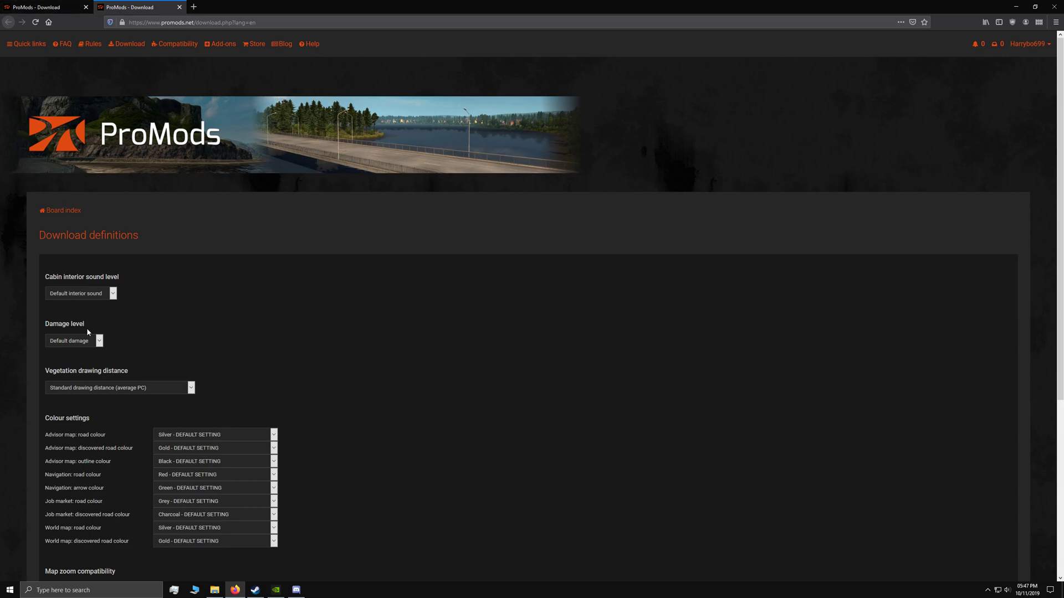
scroll(151, 267, down, 3)
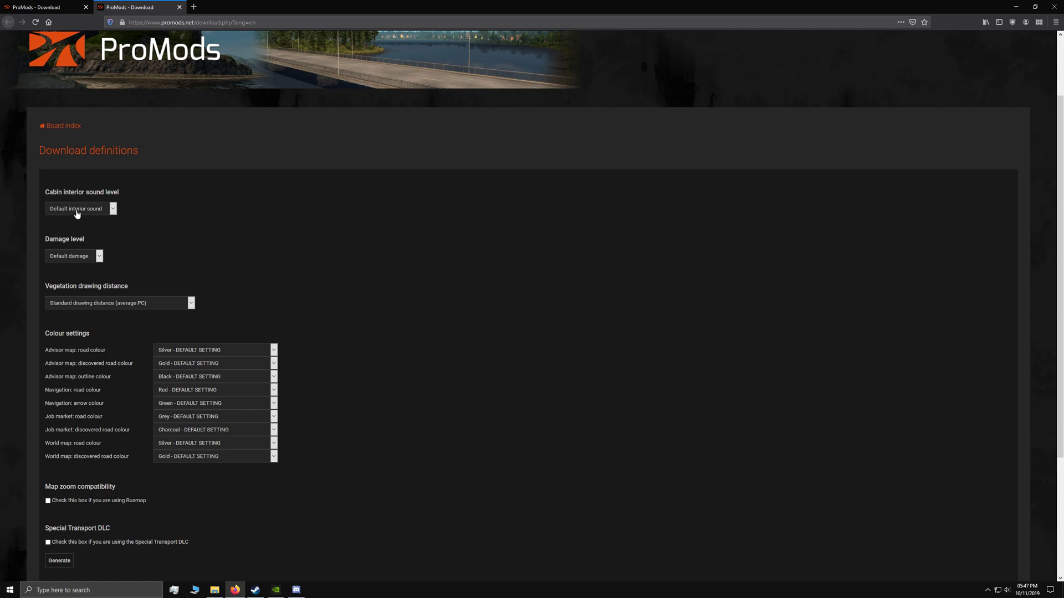
scroll(126, 382, down, 3)
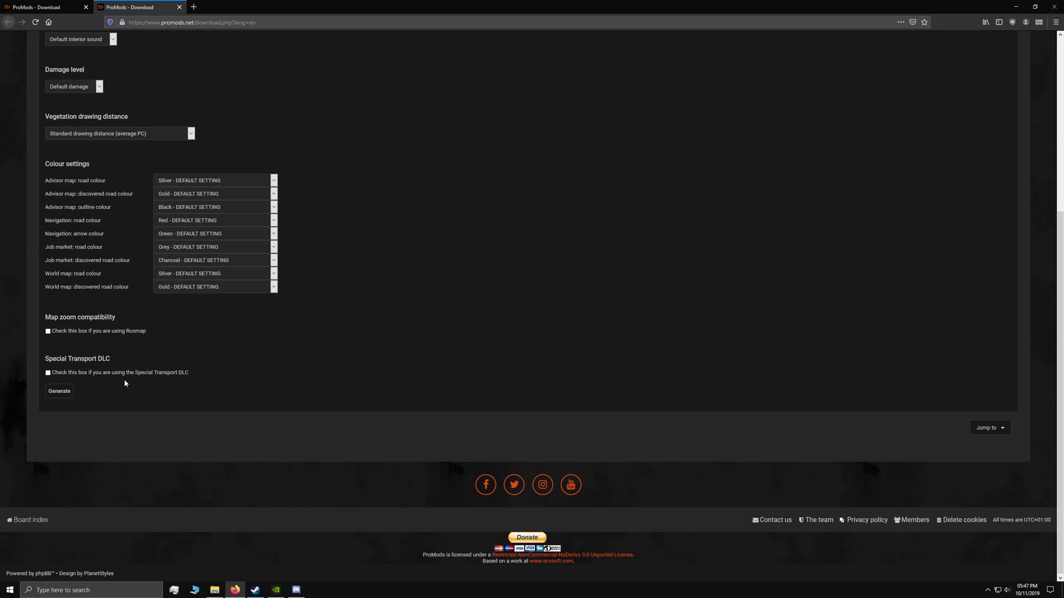
click(48, 374)
drag(88, 373, 204, 366)
click(201, 400)
drag(135, 373, 187, 378)
Generate and save promods-def-st-v242.scs, then return to the installation steps.
click(64, 395)
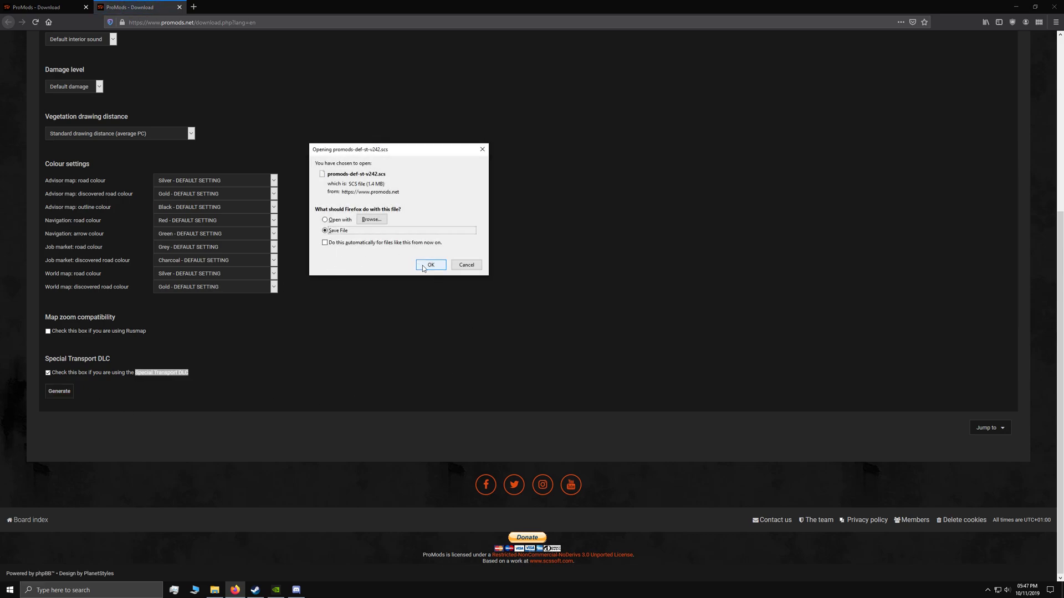
click(430, 265)
click(66, 4)
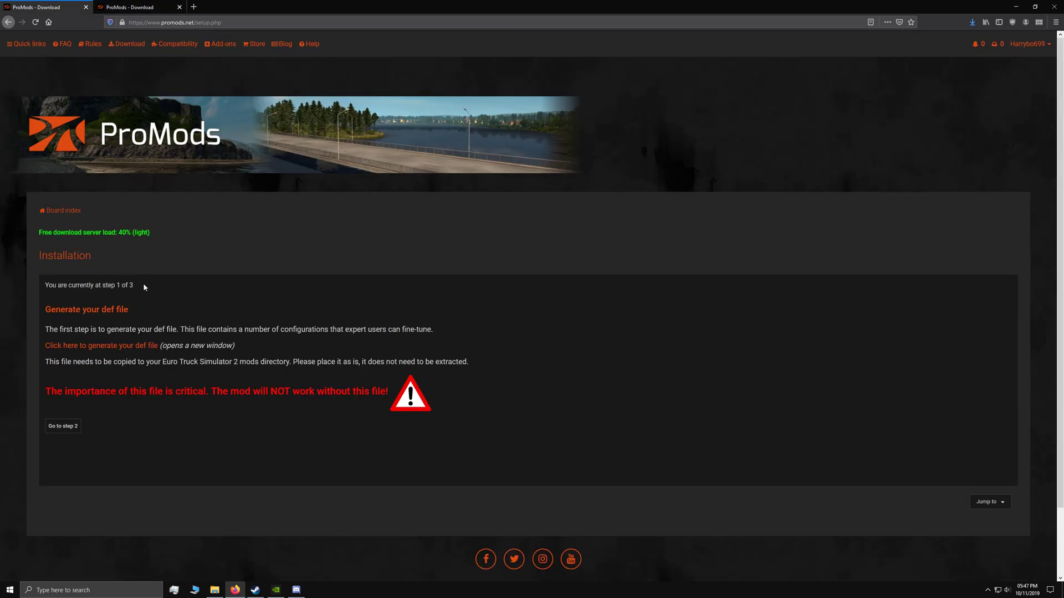
Go to step 2 and open the free download page for Multipack archive 1 (promods-v242.7z.001).
click(63, 426)
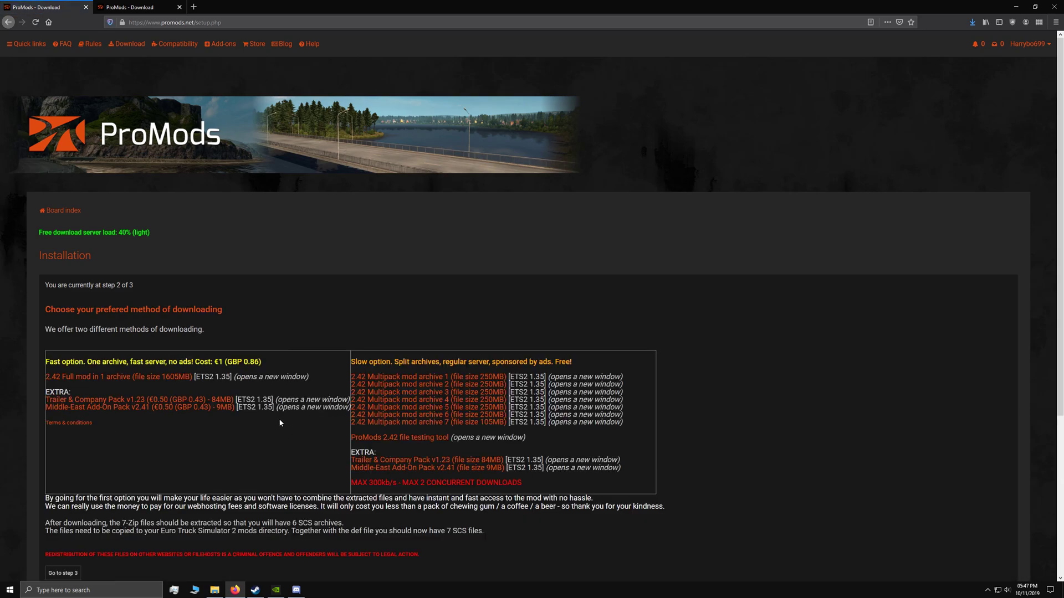
scroll(280, 423, down, 1)
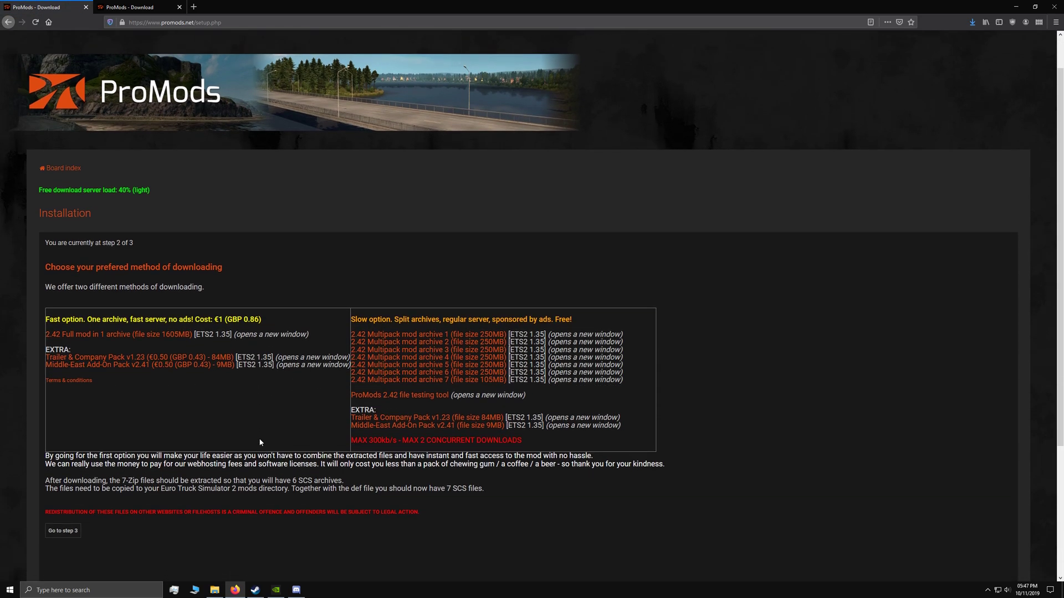
triple_click(259, 320)
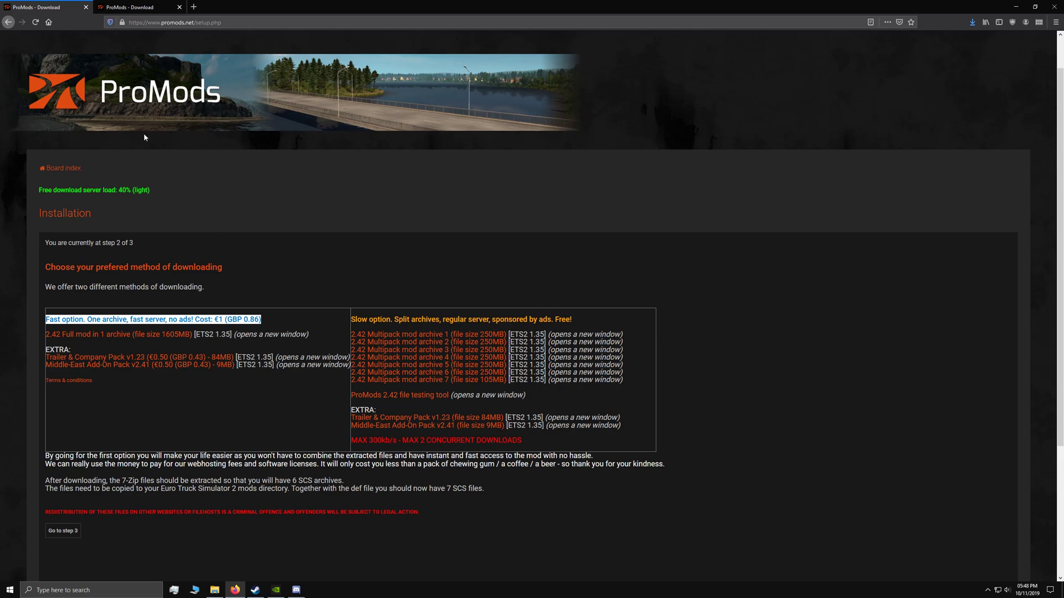
click(409, 304)
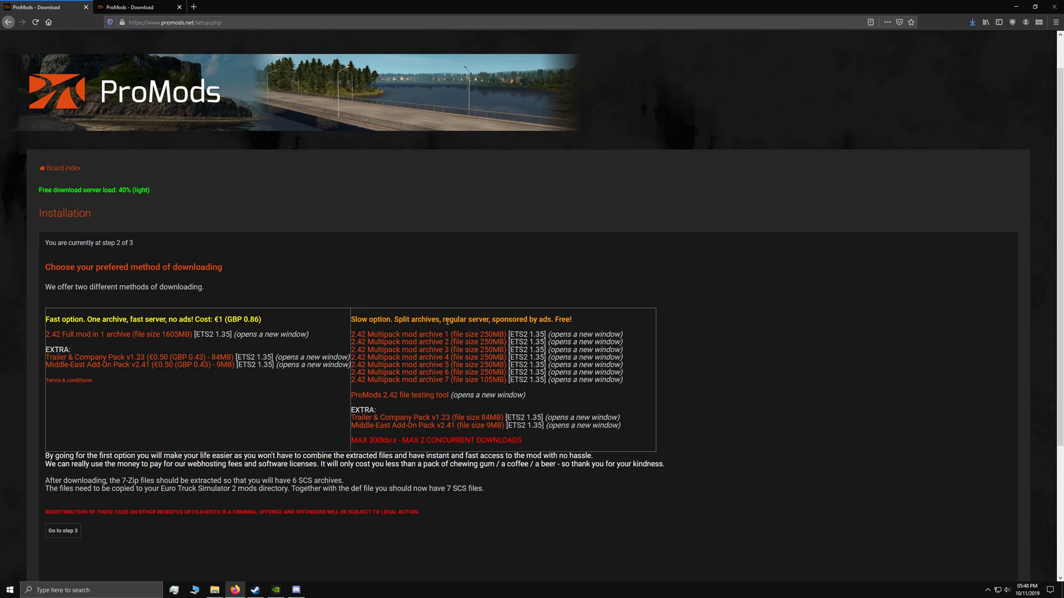
click(399, 337)
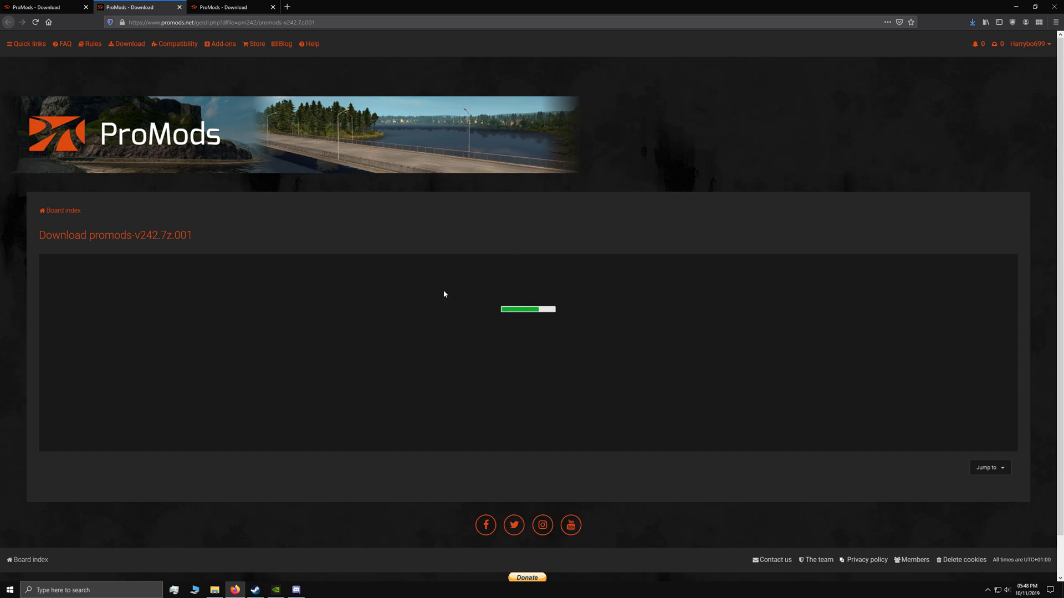
Save promods-v242.7z.001, then start the Multipack archive 2 download from the step 2 list.
click(1012, 23)
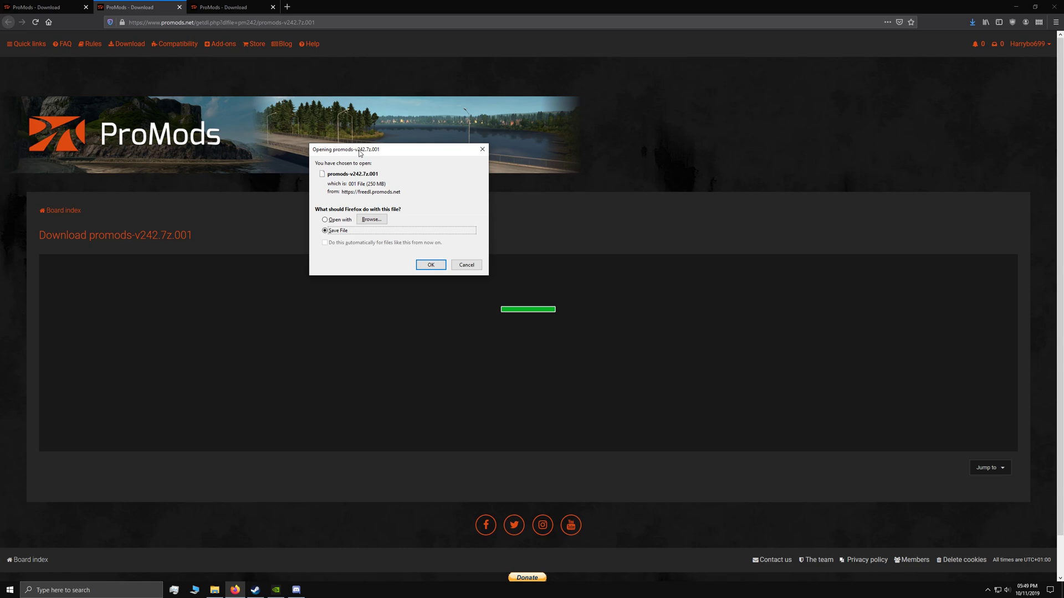
click(430, 265)
click(191, 8)
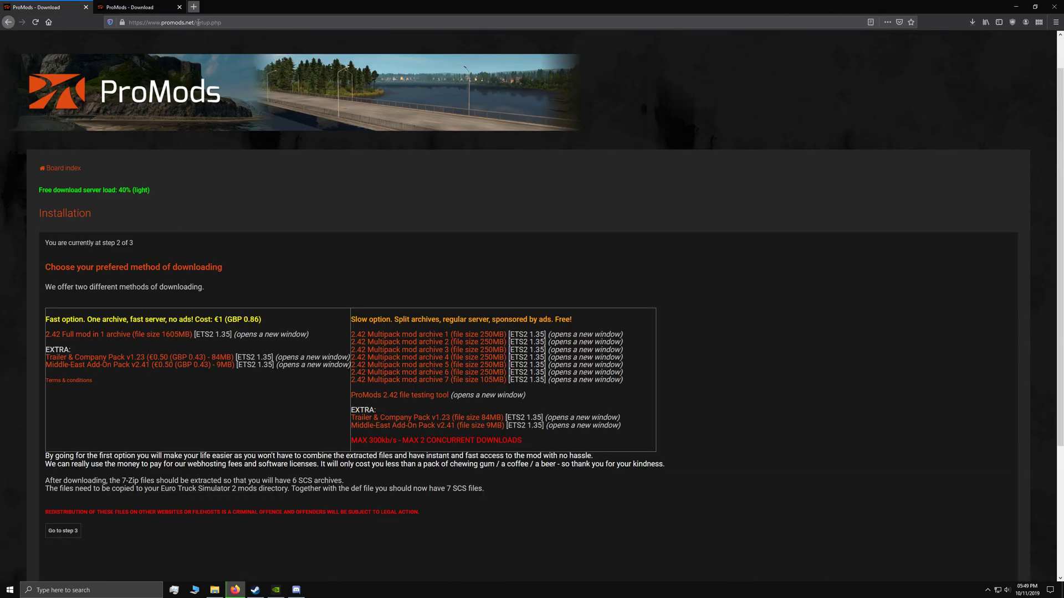
click(457, 344)
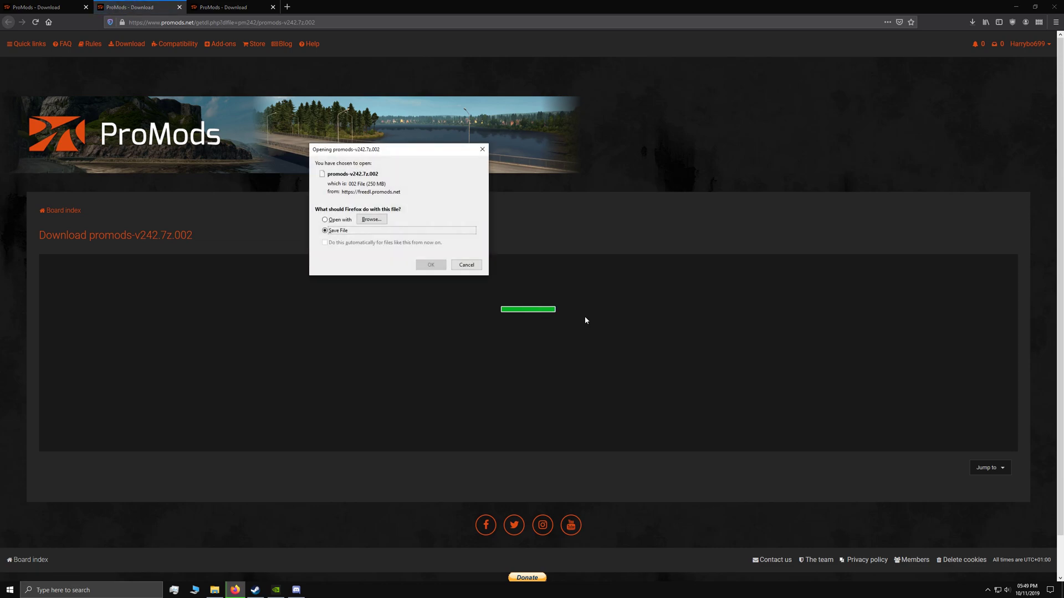
Confirm saving the 250 MB archive promods-v242.7z.002.
key(Return)
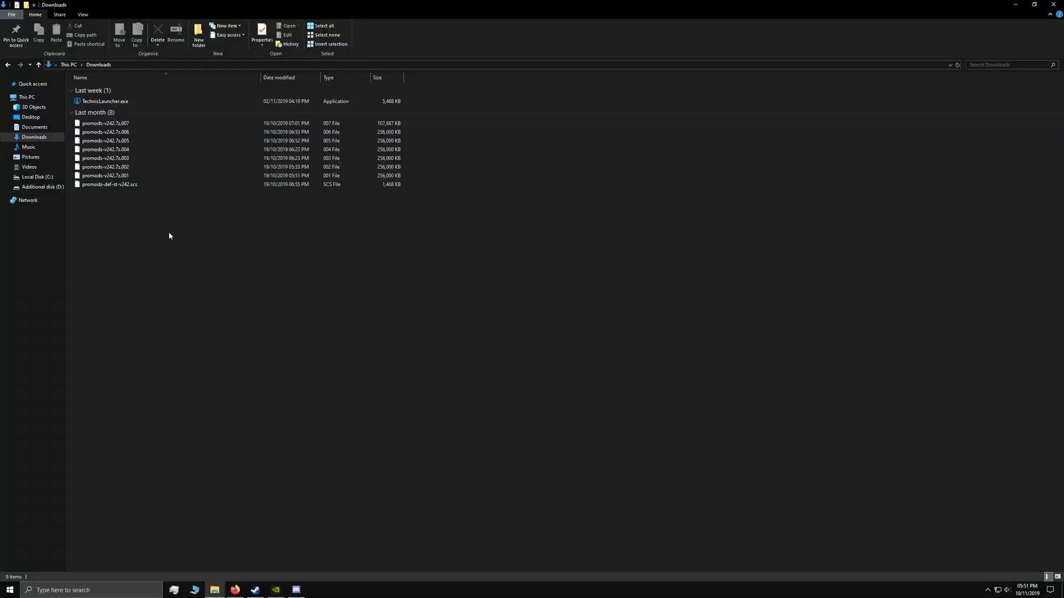
In Downloads, select the seven archive parts promods-v242.7z.001 through .007.
click(111, 184)
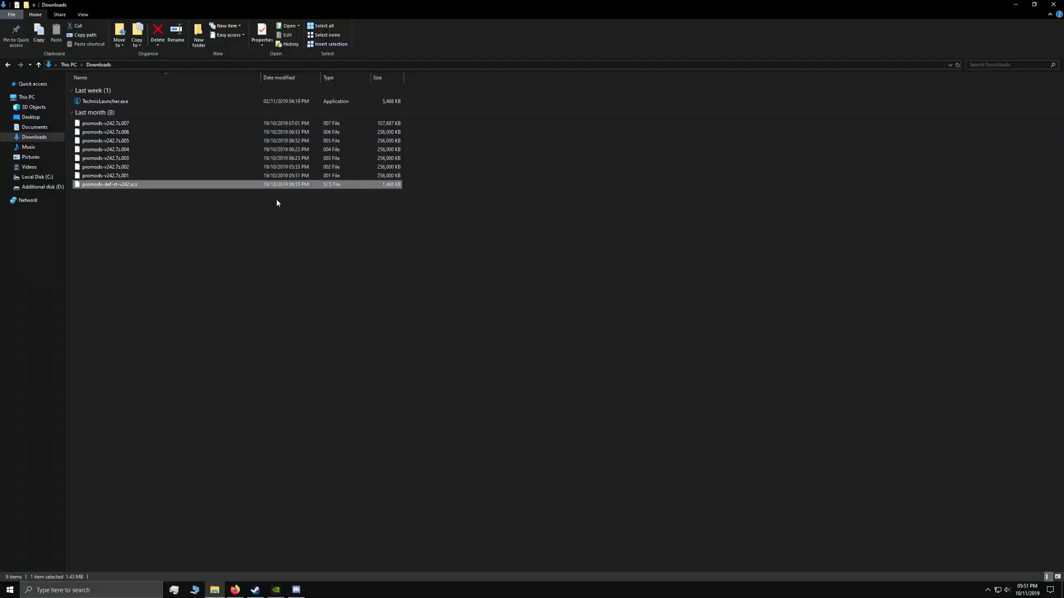
click(300, 195)
click(387, 176)
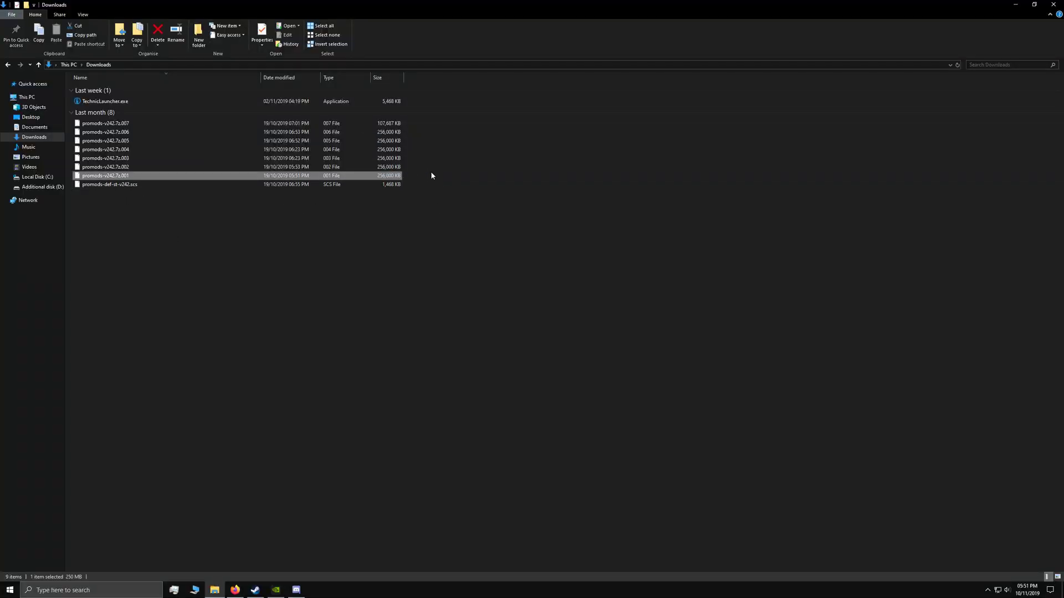
drag(415, 178, 332, 123)
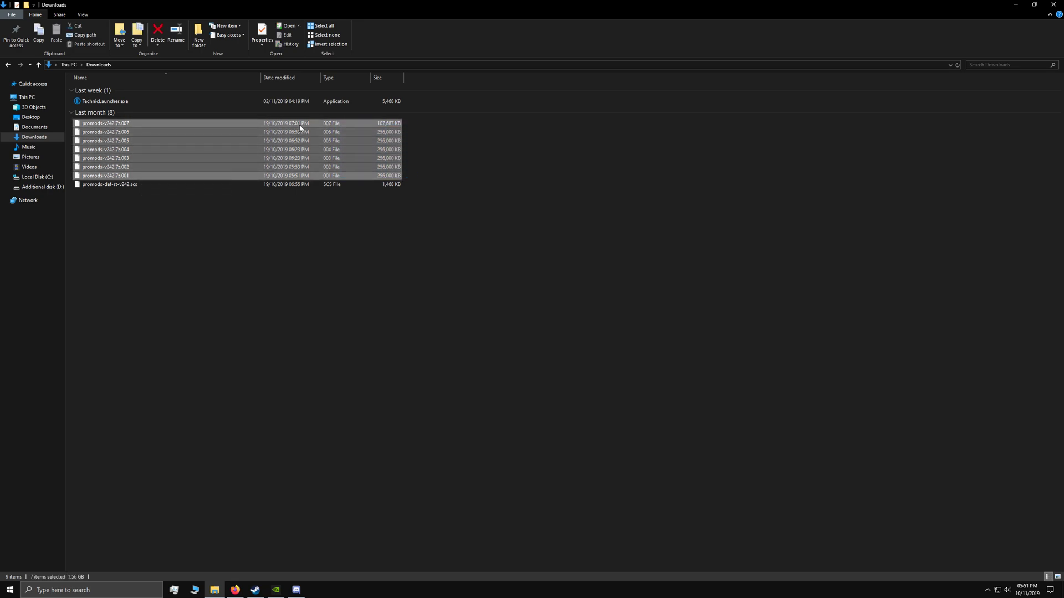
click(449, 170)
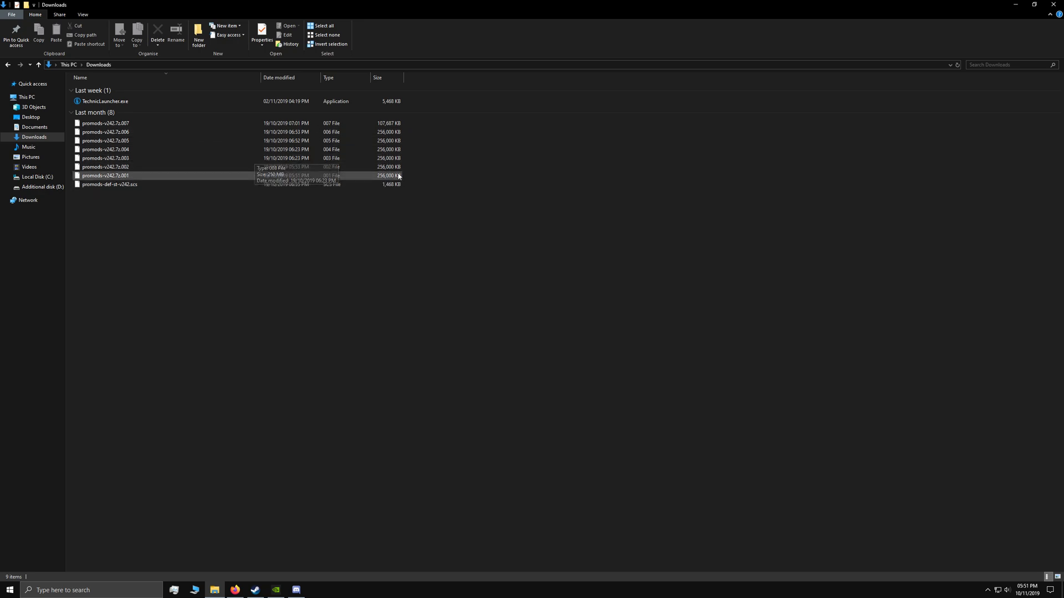
drag(407, 175, 375, 124)
Extract the selected parts with 7-Zip's Extract to "promods-v242\" option.
right_click(191, 135)
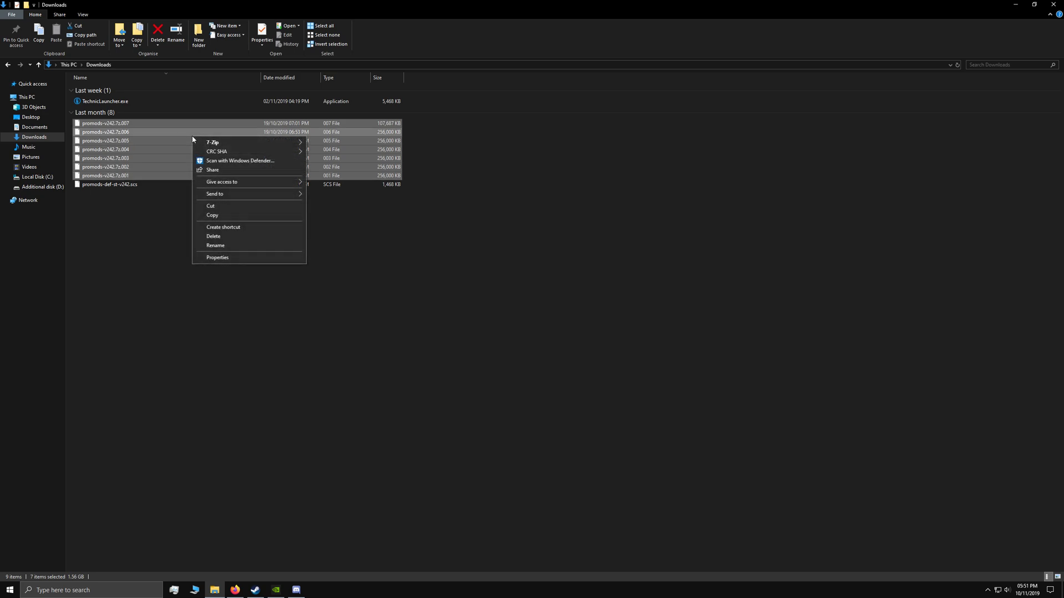
mouse_move(208, 144)
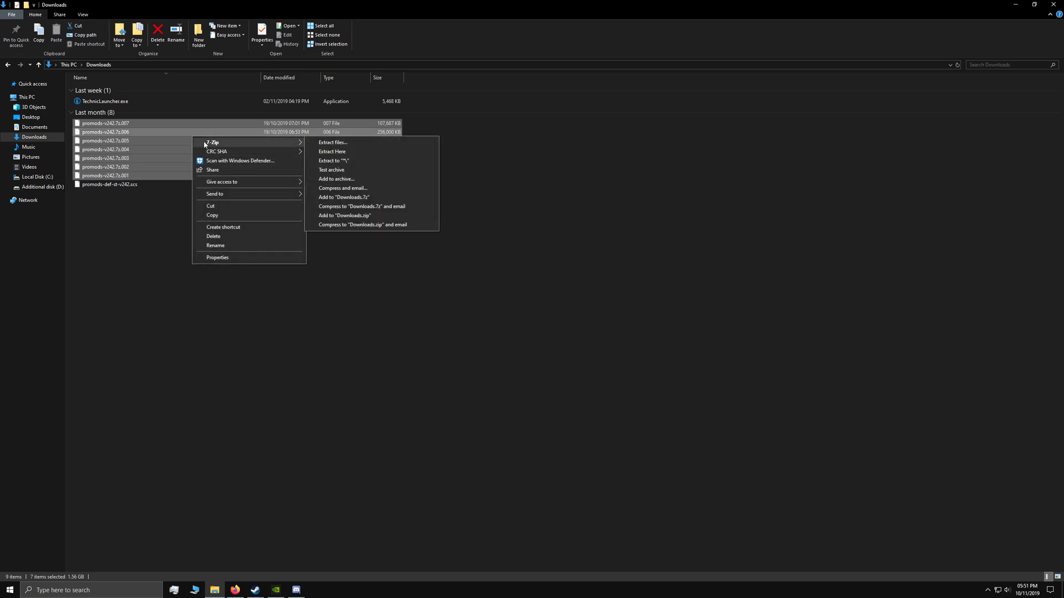
click(332, 162)
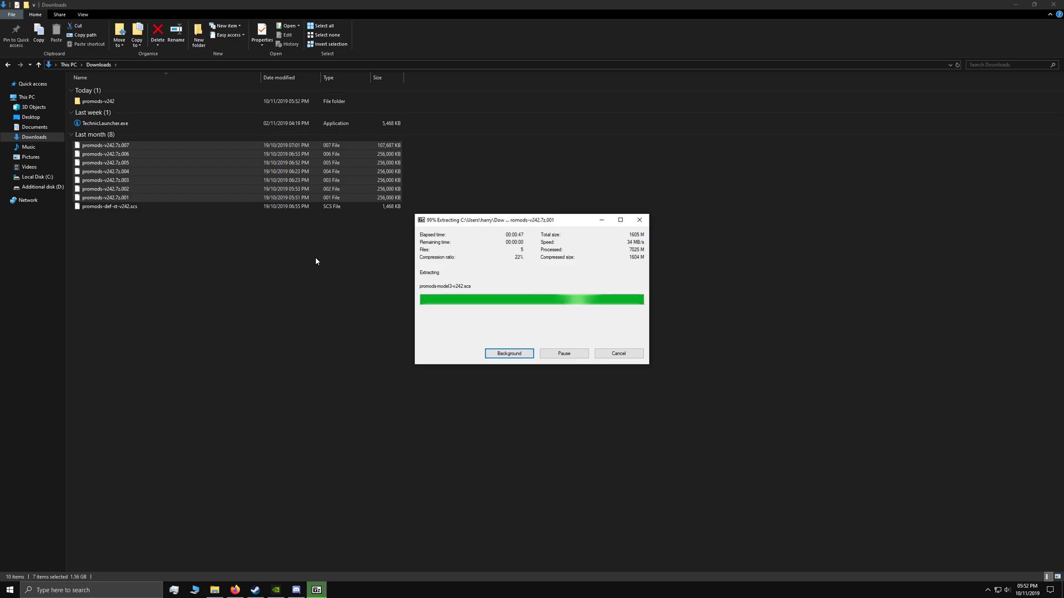
click(242, 244)
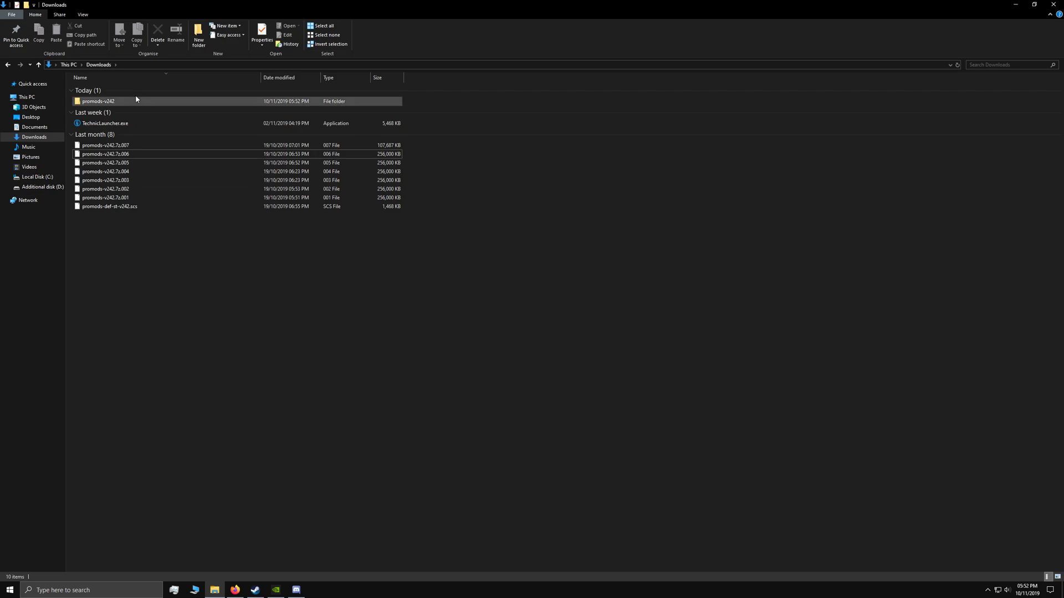
Snap Downloads right and a second Explorer showing Documents > Euro Truck Simulator 2 > mod left.
mouse_move(98, 4)
mouse_down()
mouse_move(903, 205)
mouse_move(1061, 221)
mouse_up()
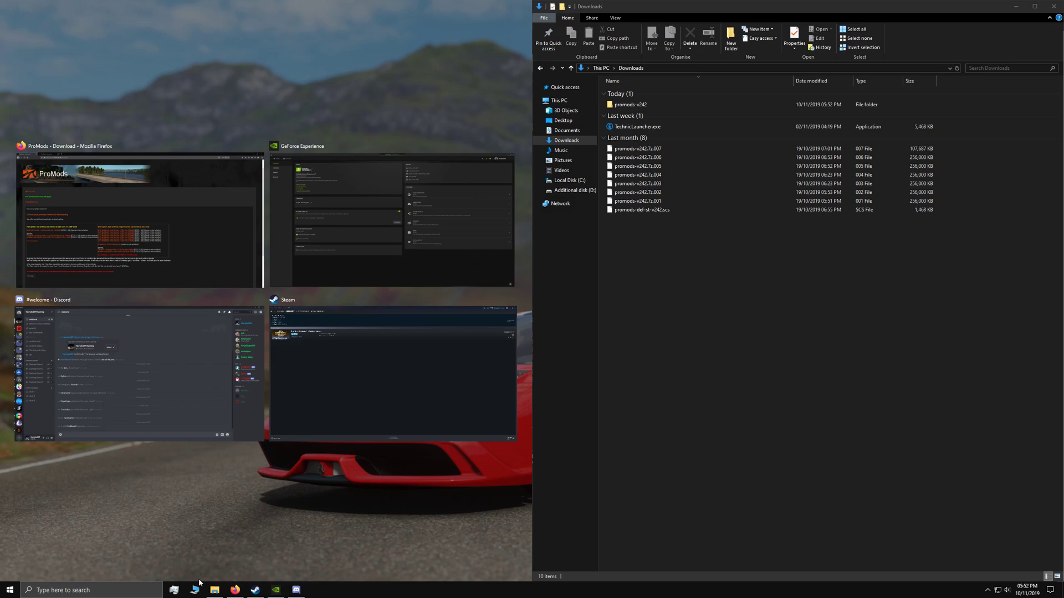
click(244, 239)
key(super+e)
drag(391, 212, 1, 288)
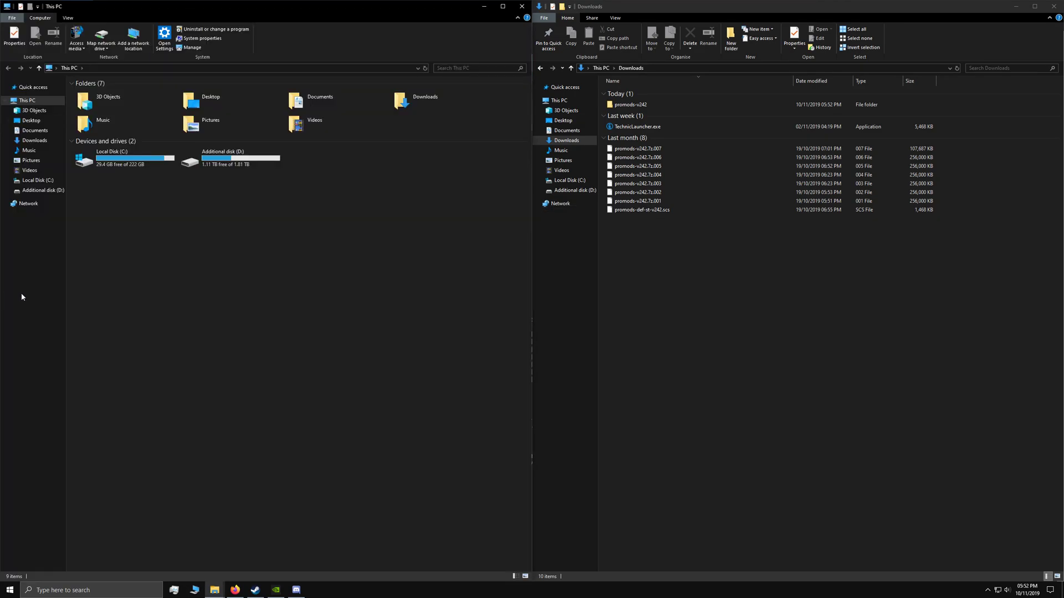
double_click(303, 101)
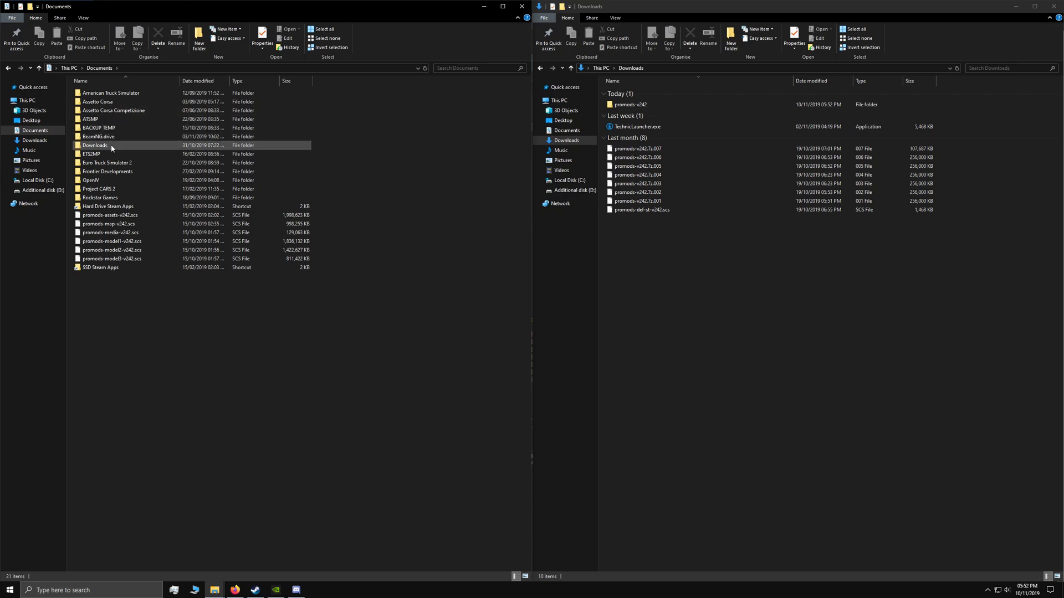
double_click(116, 163)
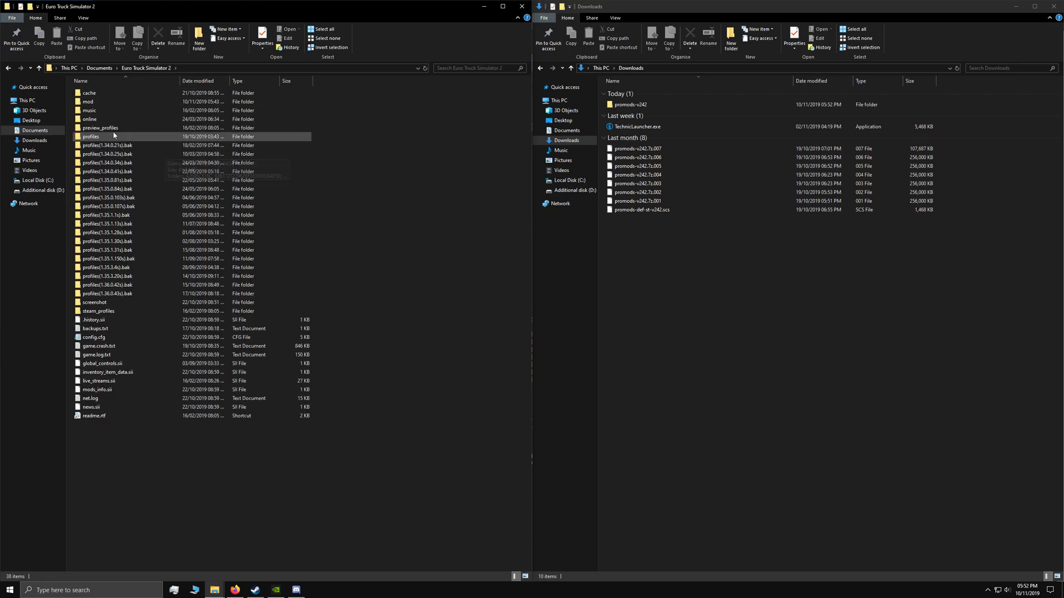
double_click(104, 103)
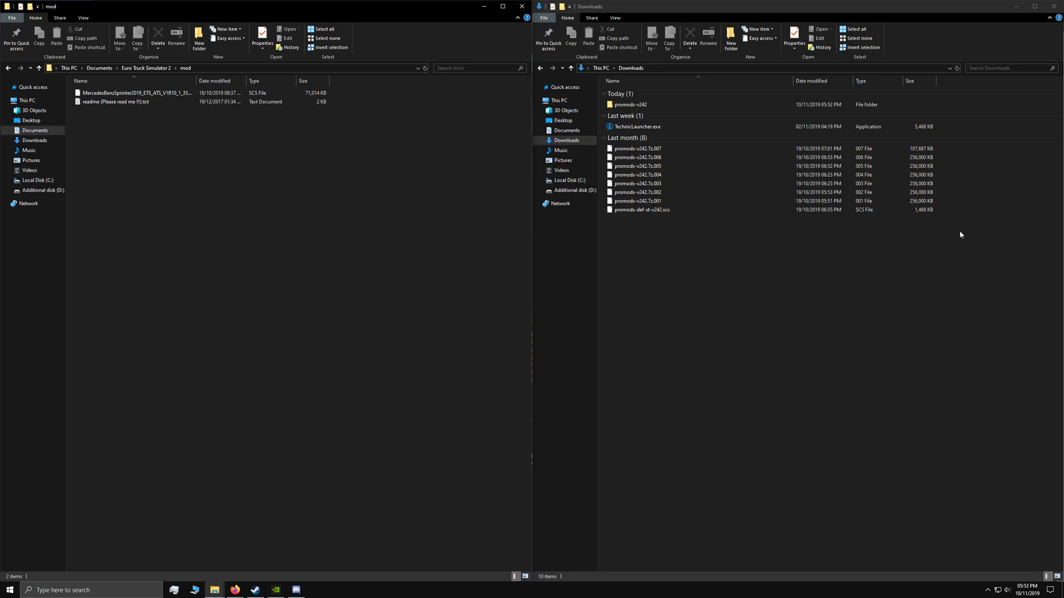
Move promods-def-st-v242.scs and the extracted promods-v242 .scs files into the mod folder.
click(637, 213)
mouse_move(637, 217)
mouse_down()
mouse_move(435, 285)
mouse_move(327, 249)
mouse_up()
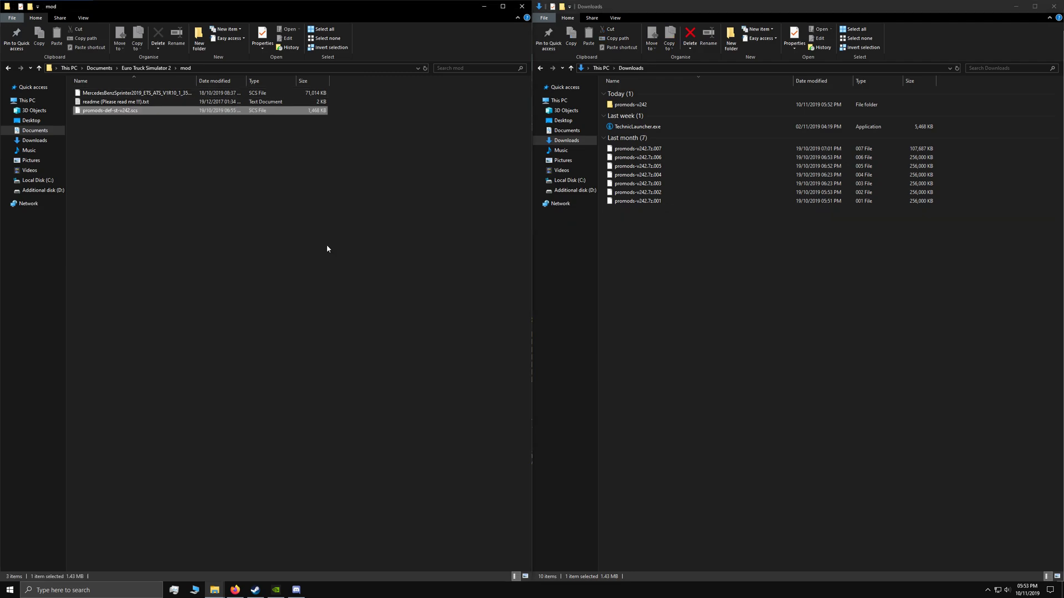
double_click(646, 105)
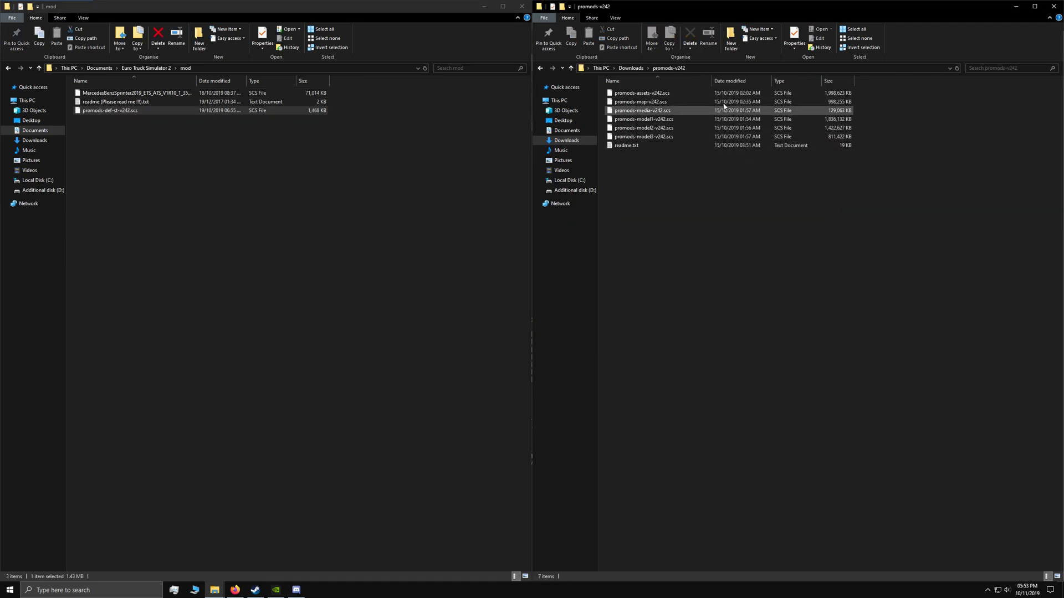
mouse_move(863, 140)
mouse_down()
mouse_move(802, 94)
mouse_move(281, 275)
mouse_move(297, 314)
mouse_up()
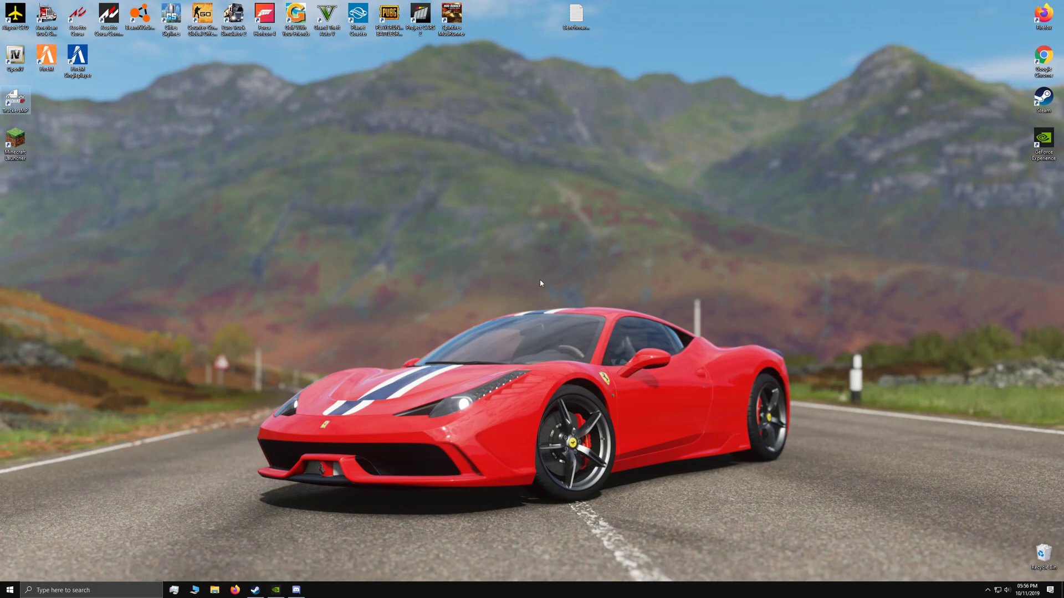
Launch ETS2 multiplayer from TruckersMP and join a server from the list.
click(697, 363)
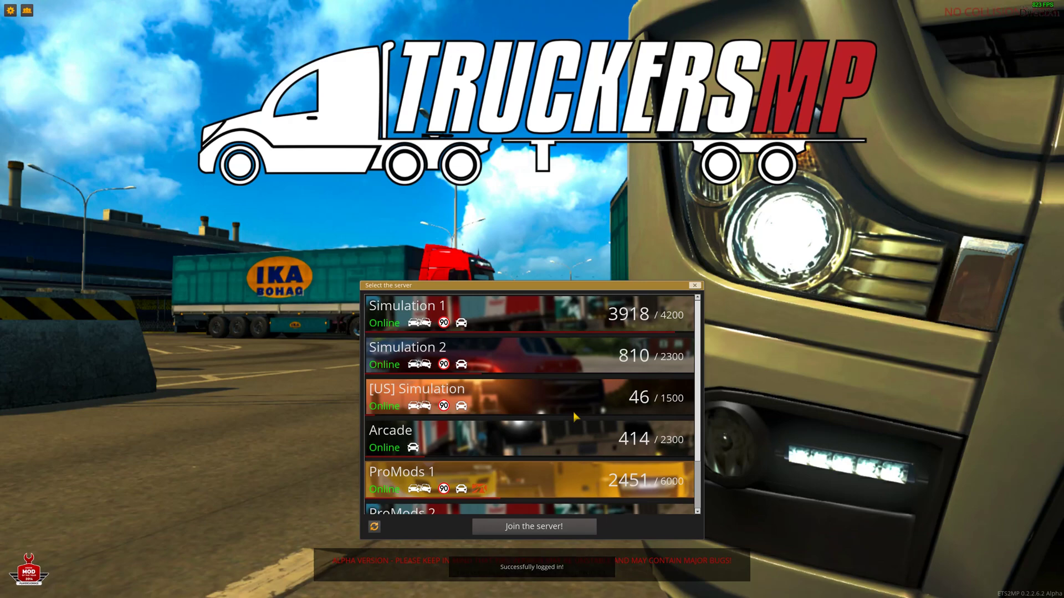
scroll(549, 413, down, 3)
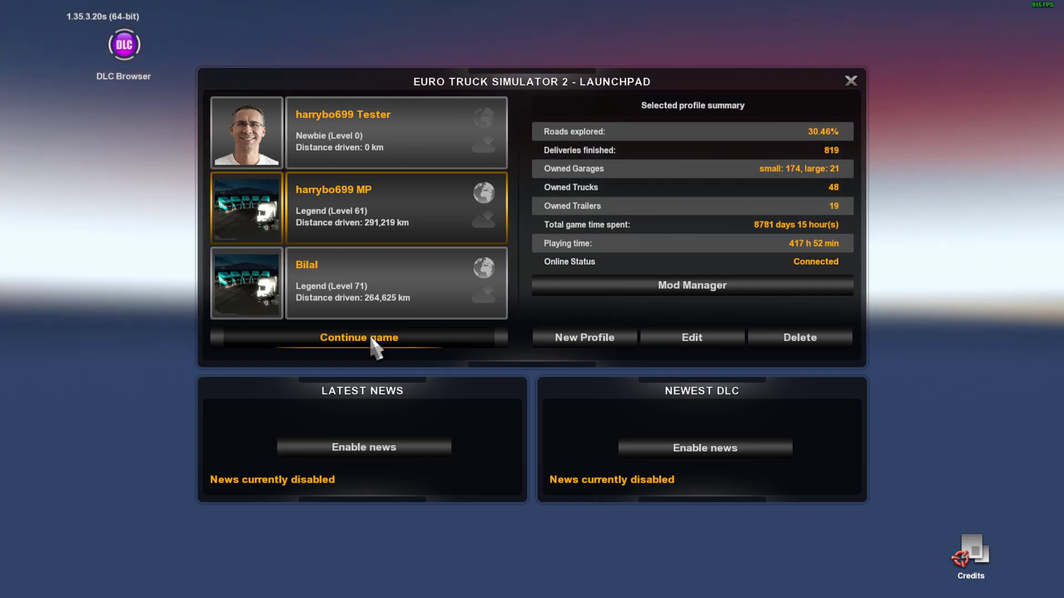
Continue the online profile, dismiss Missing Controllers, and pan the World Map to Britain and Ireland.
click(371, 340)
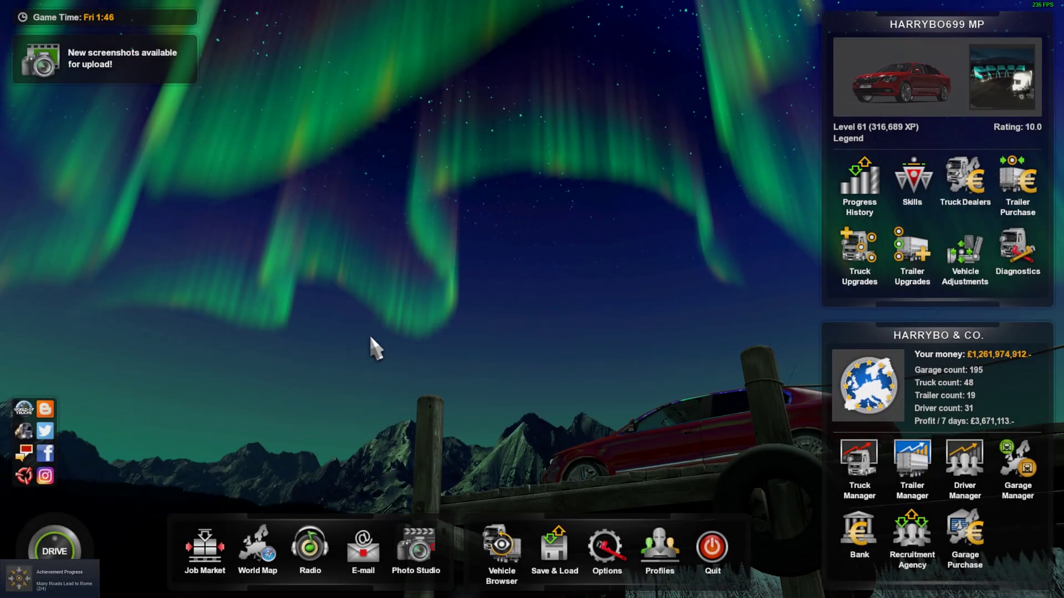
click(709, 175)
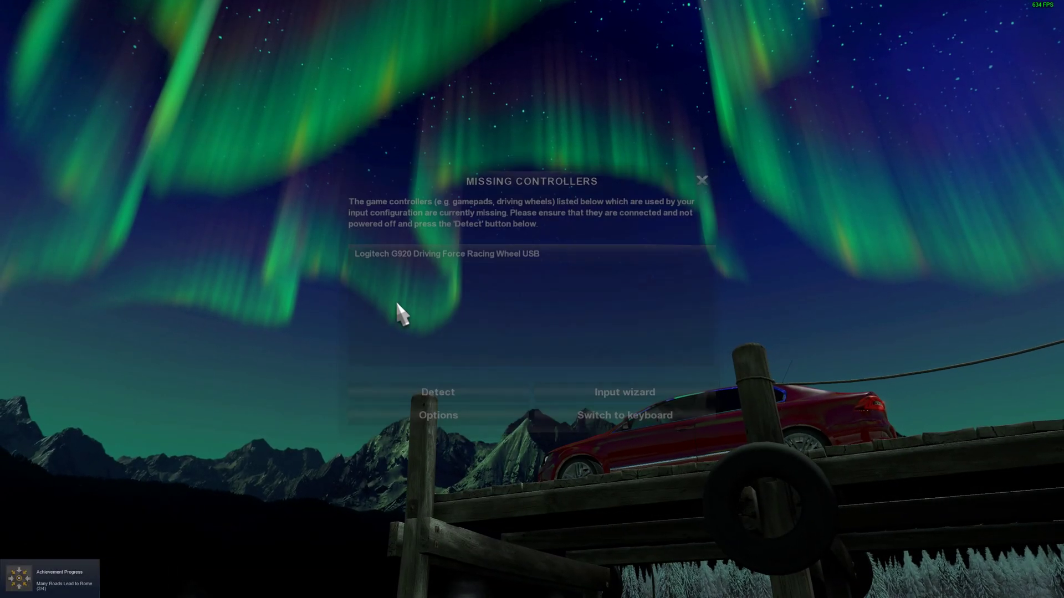
click(256, 546)
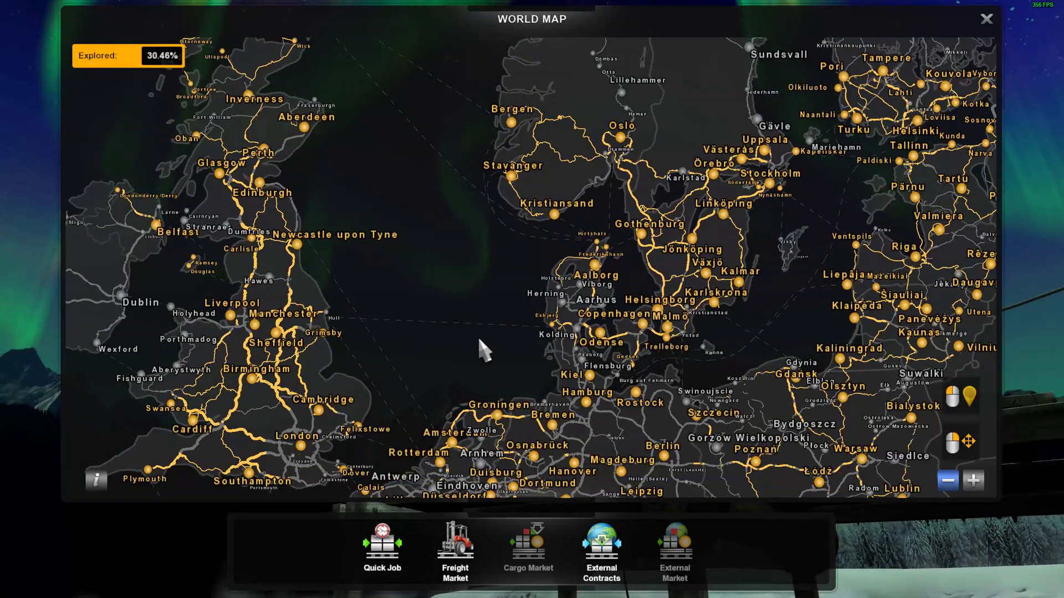
drag(479, 340, 696, 304)
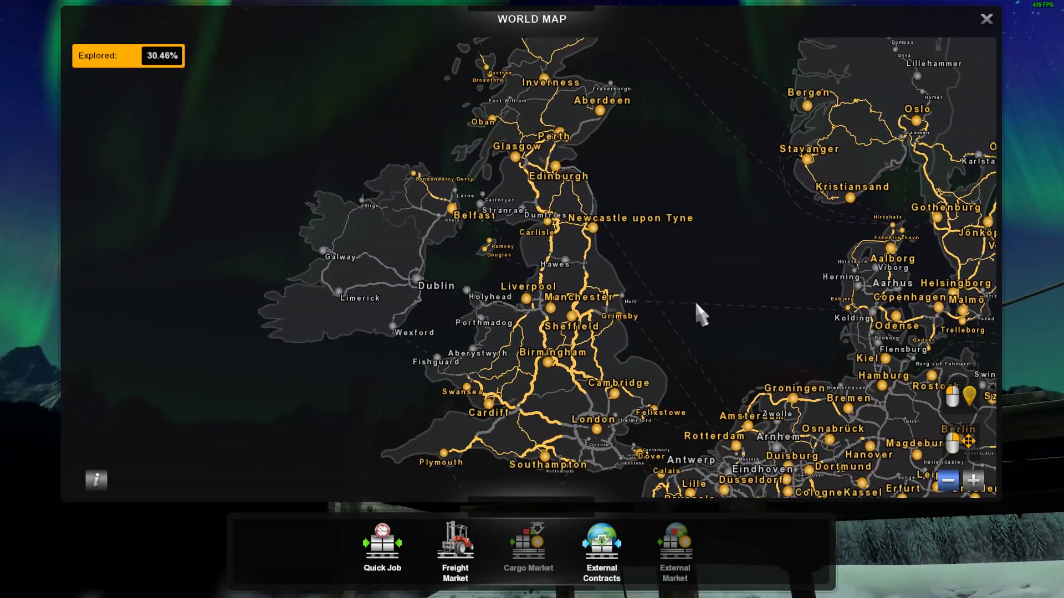